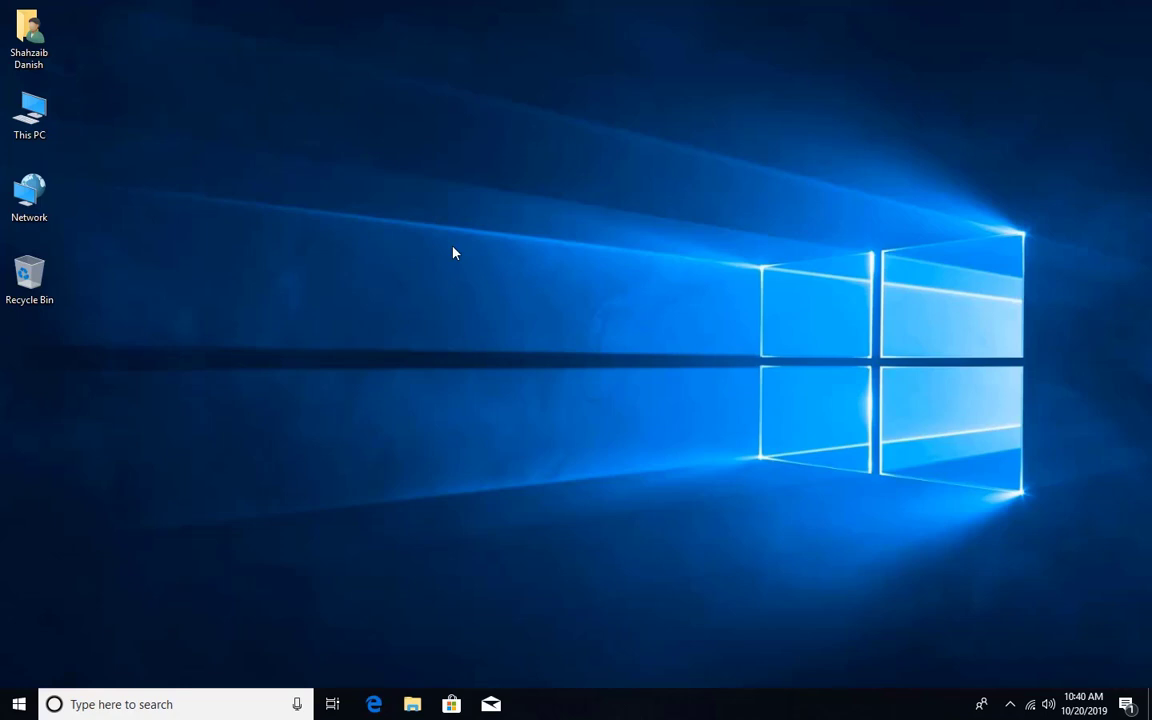
Step: Search the Start menu for 'word' and launch Word 2016 from Best match
key("super")
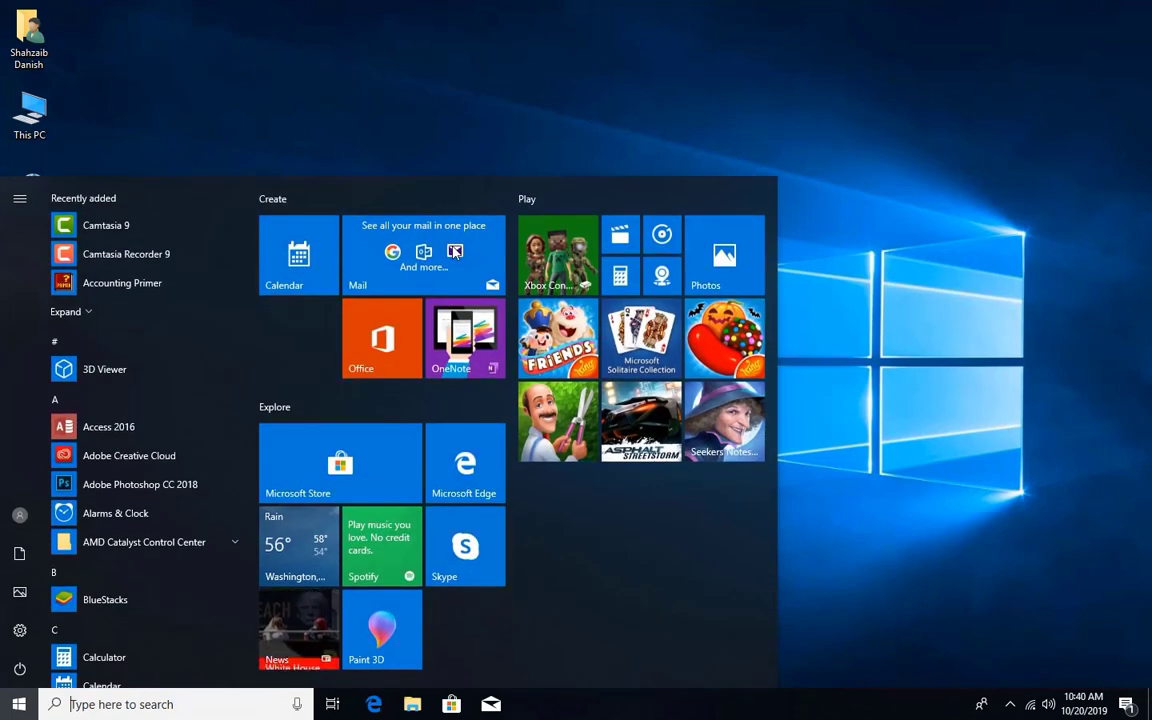
type("word")
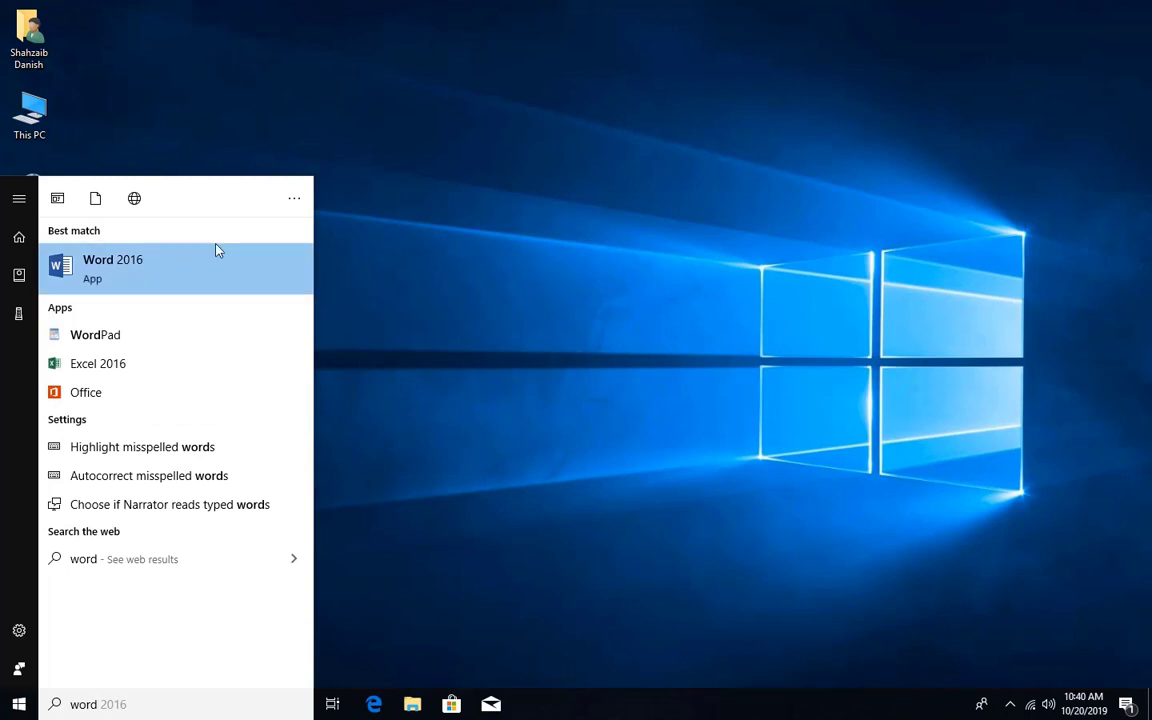
left_click(180, 262)
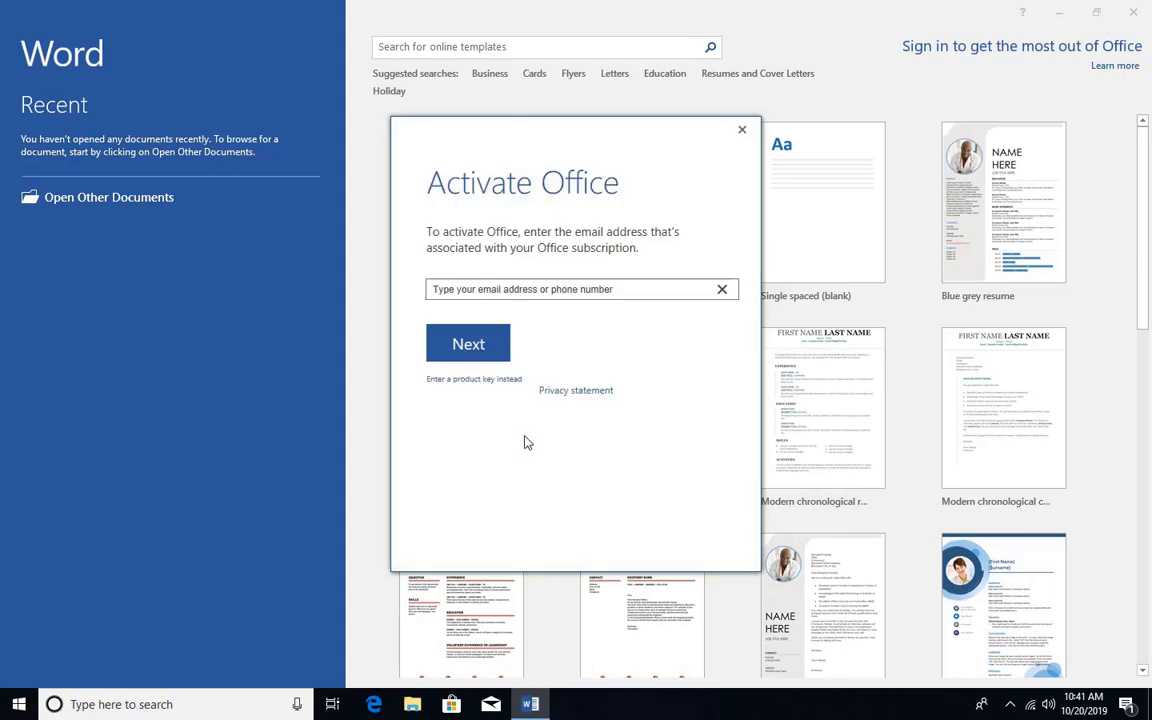
Step: Dismiss the Activate Office prompt, accept the licence agreement, then close Word 2016
left_click(745, 137)
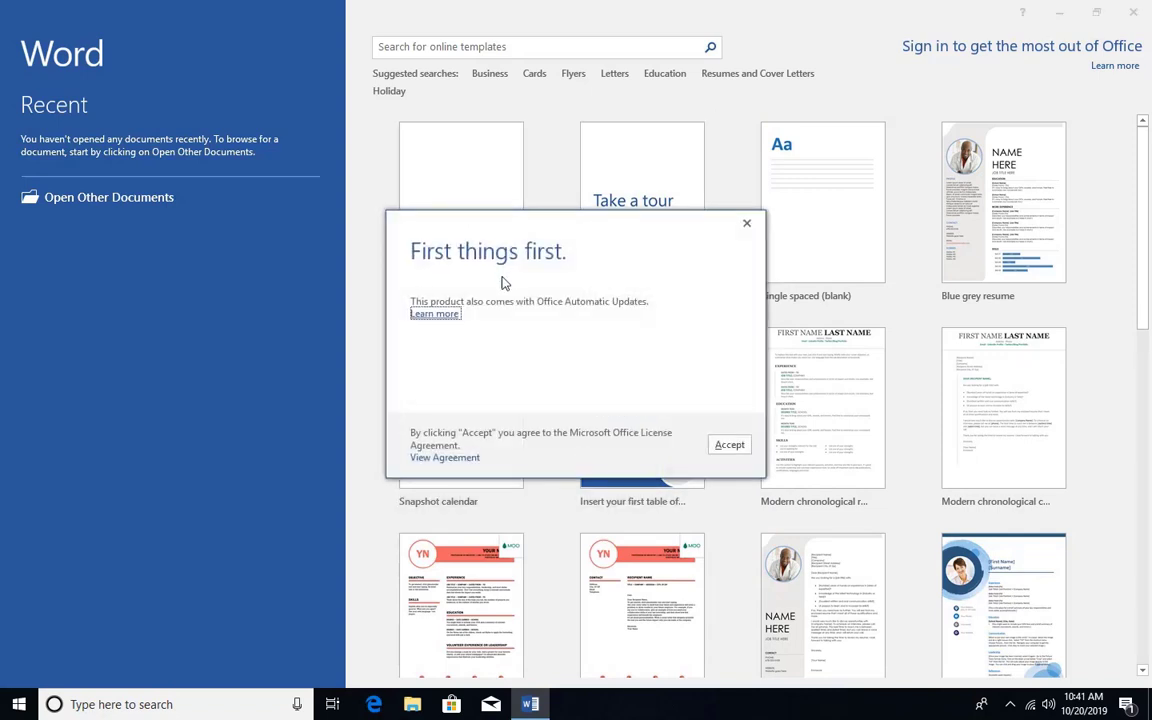
left_click(730, 446)
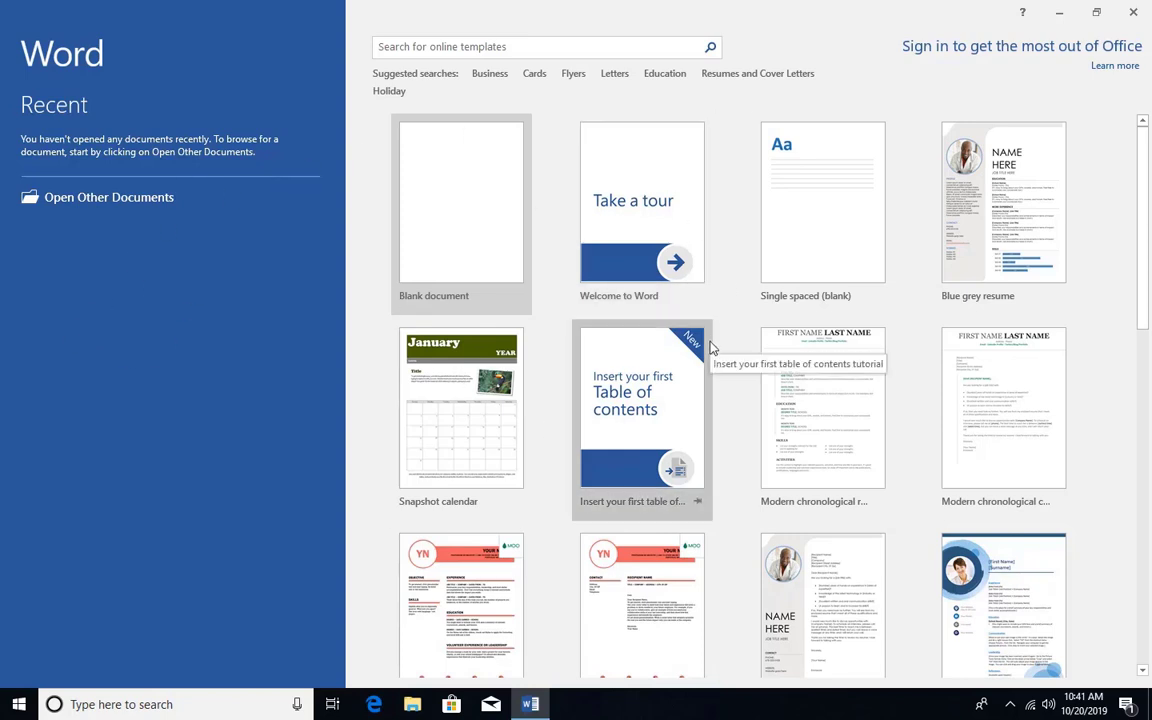
left_click(1138, 14)
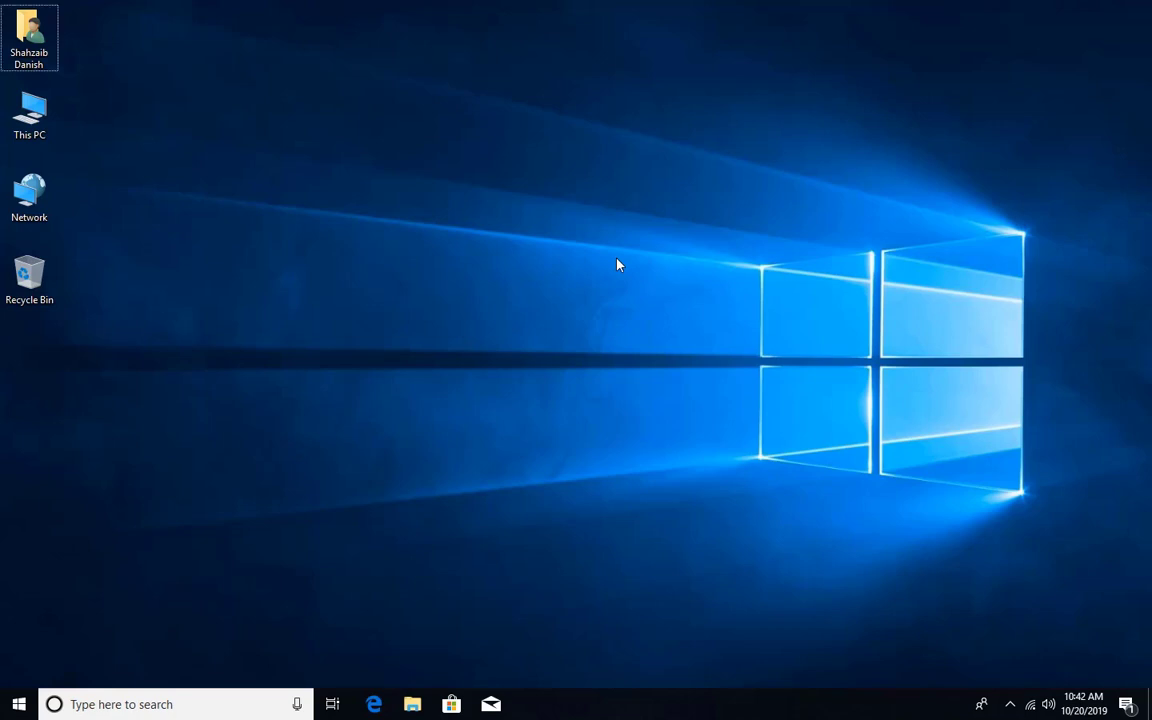
Step: Relaunch Word 2016 by running 'winword' from the Run dialog
key("super+r")
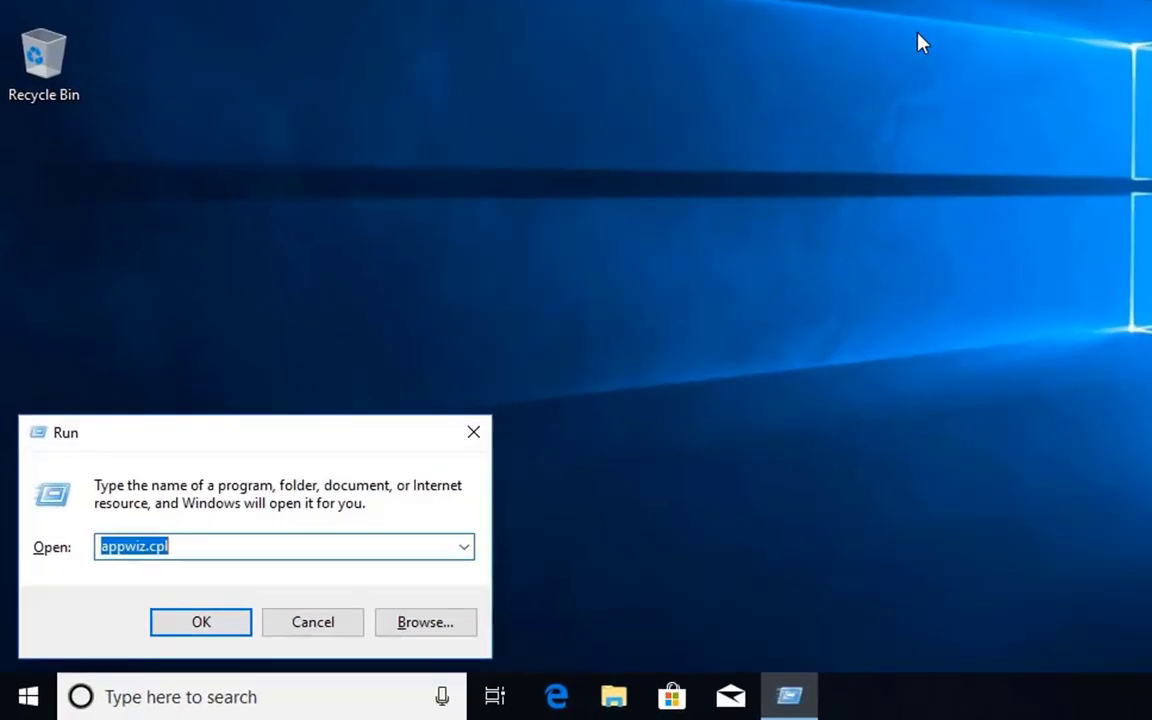
type("win")
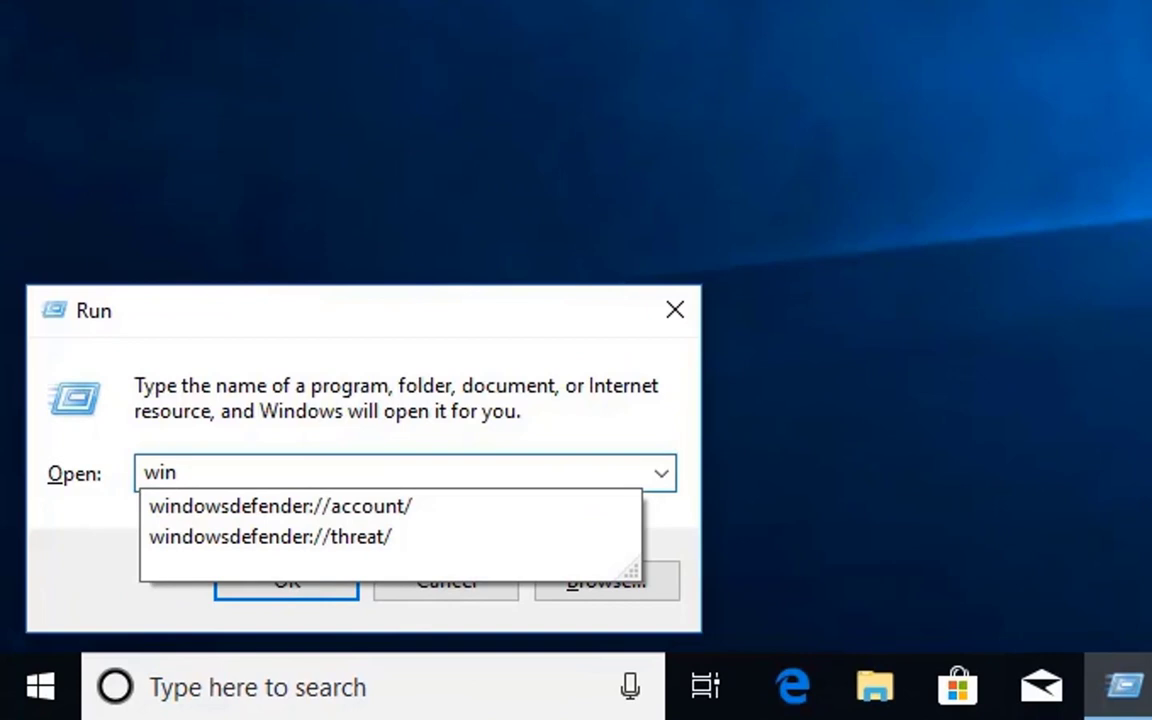
type("word")
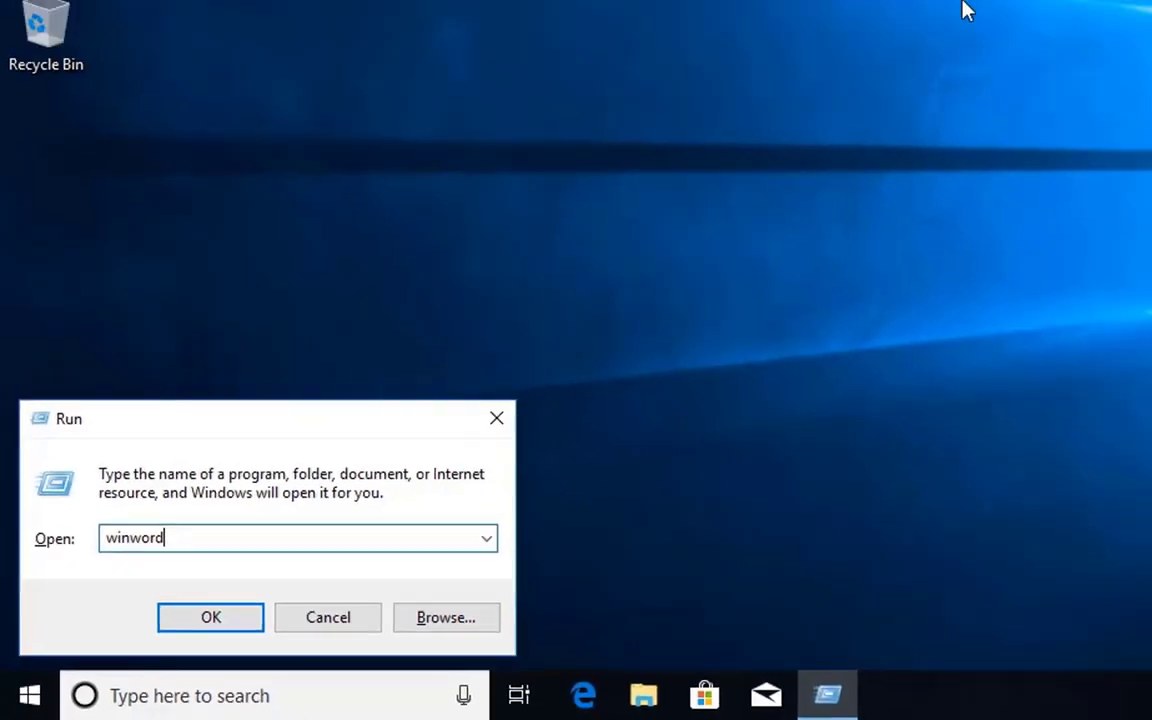
key("Return")
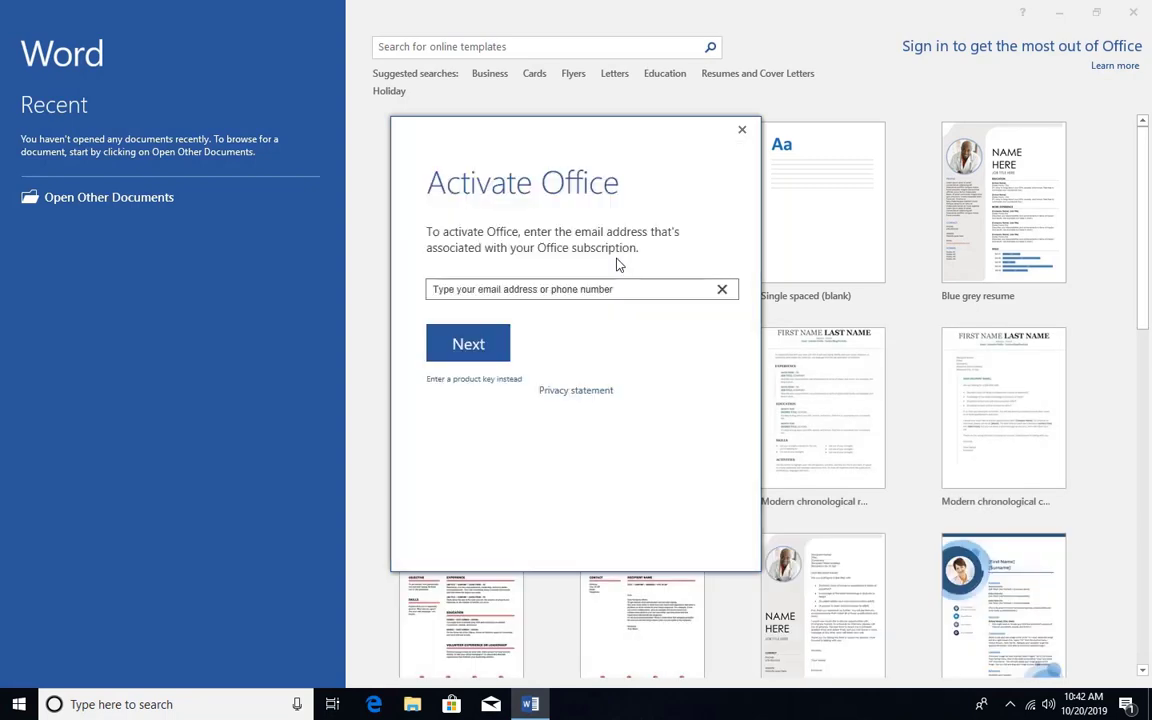
Step: Close the Activate Office prompt and create a new Blank document
left_click(742, 130)
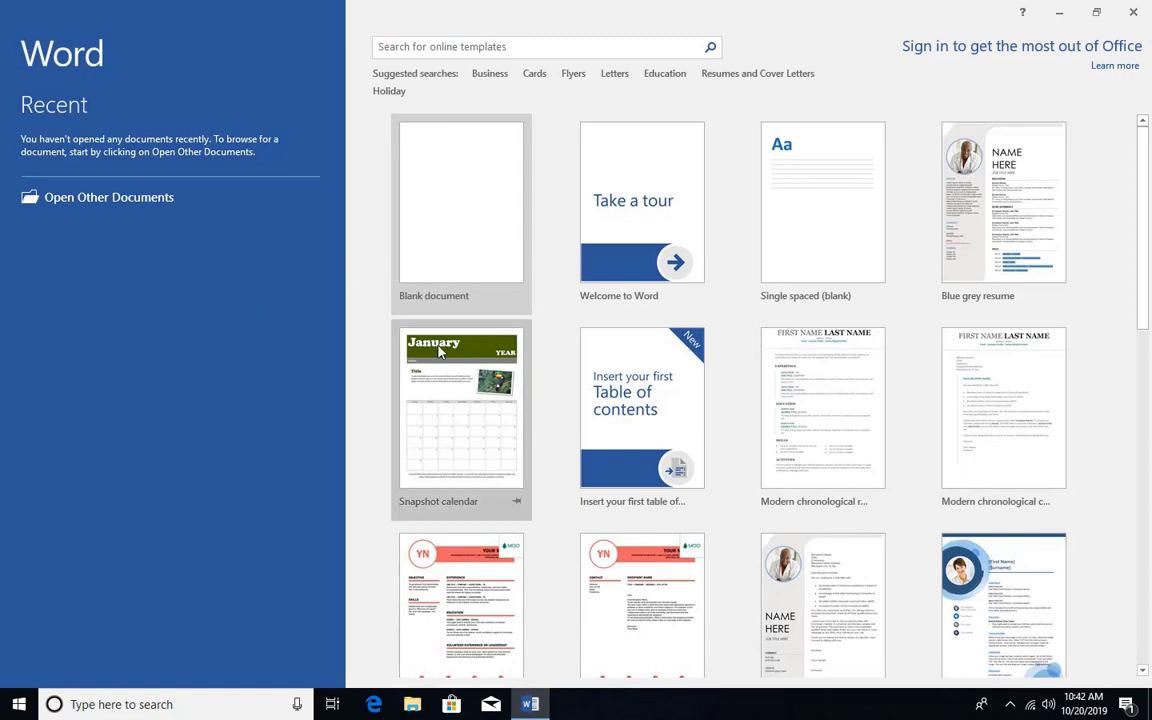
left_click(476, 223)
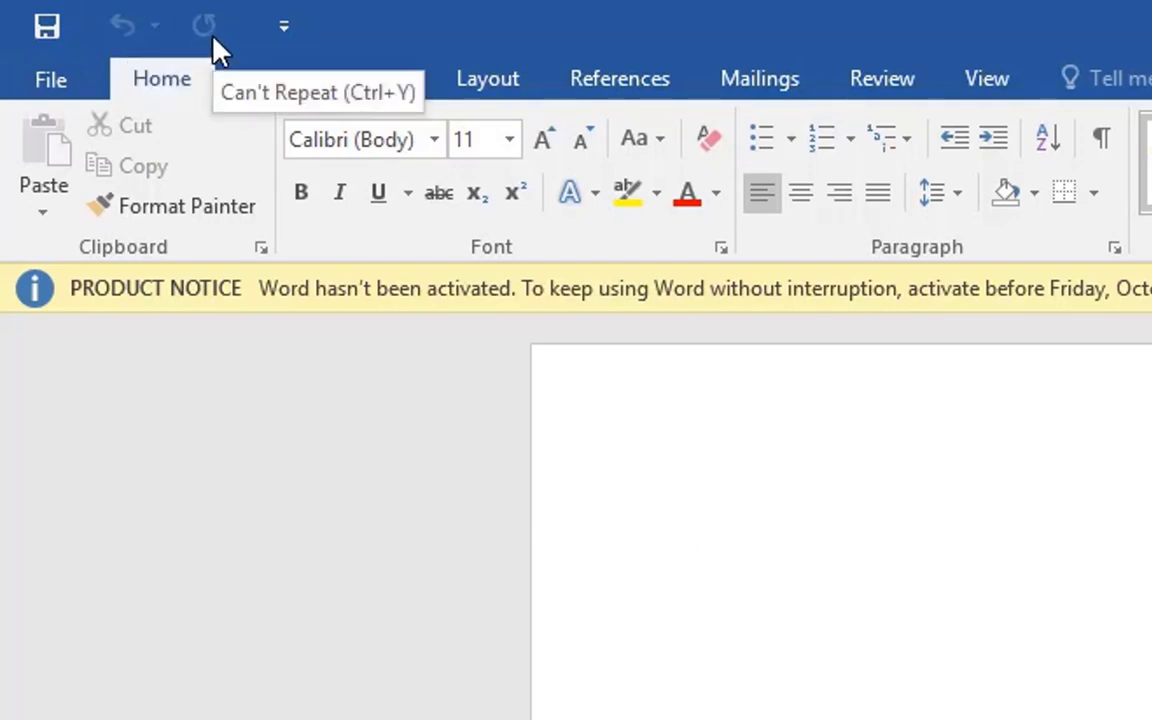
Step: Show the Customize Quick Access Toolbar list, with only Save, Undo and Redo ticked
left_click(298, 40)
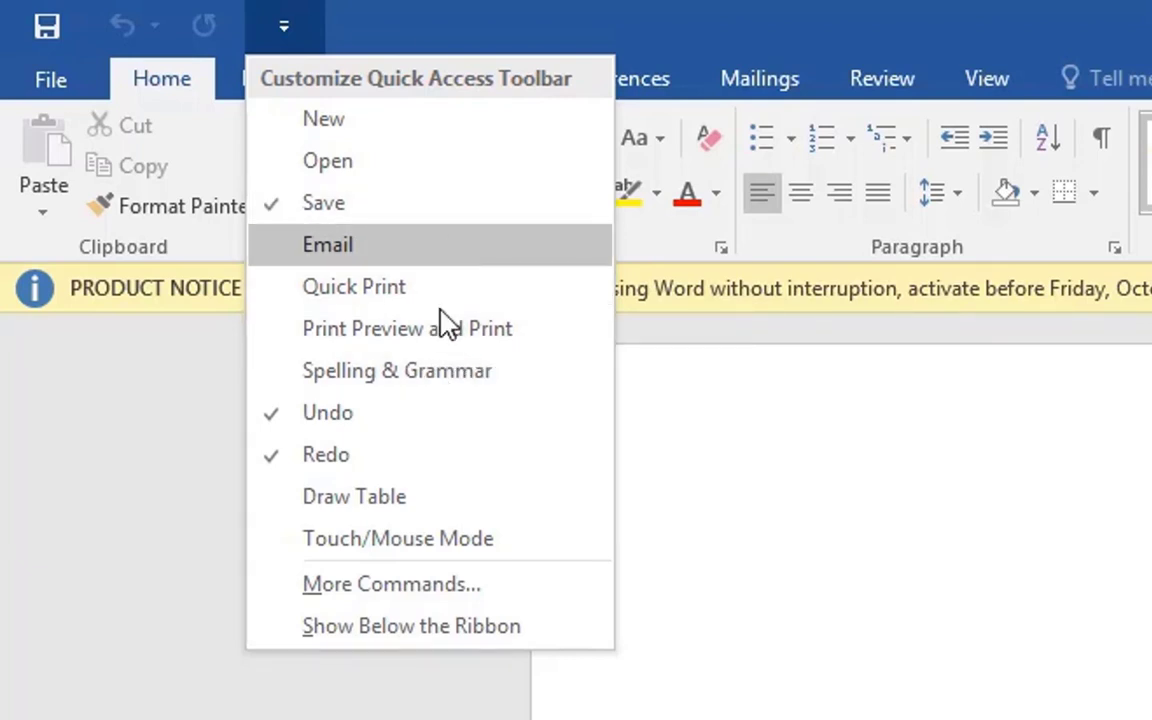
Step: Dismiss the Quick Access Toolbar list, leaving the empty Document1 at 0 words
left_click(912, 488)
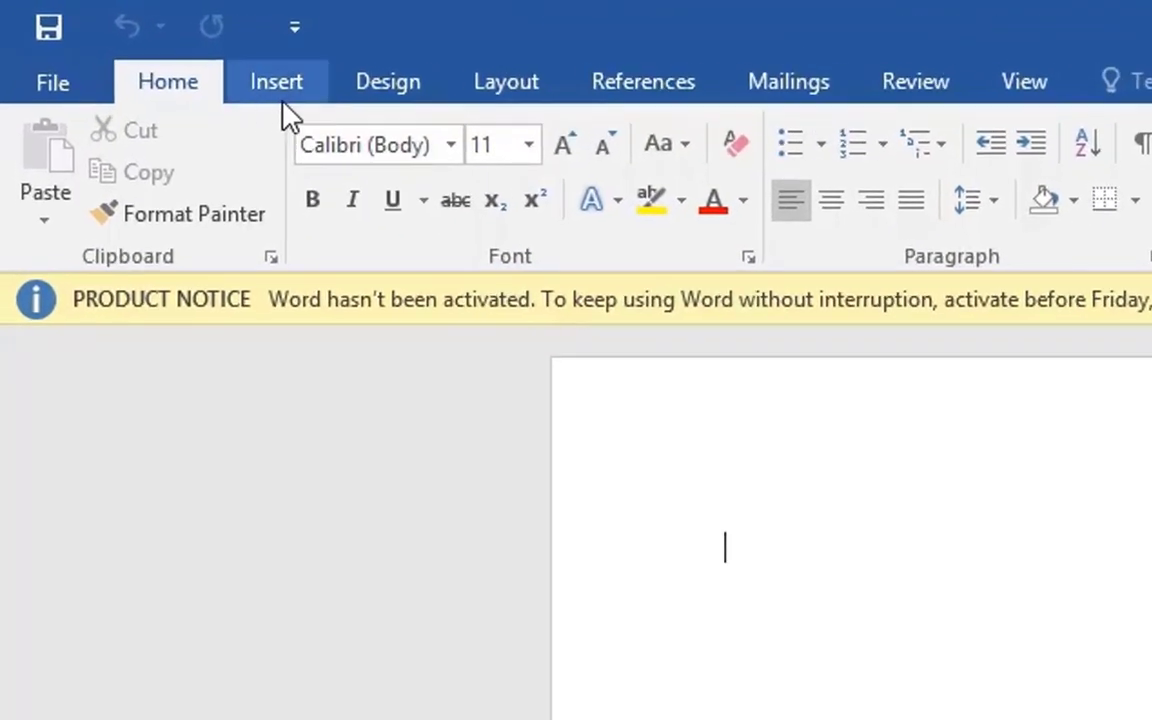
Step: Browse the Insert, Design, Layout, References, Mailings, Review and View ribbon tabs in turn
left_click(299, 98)
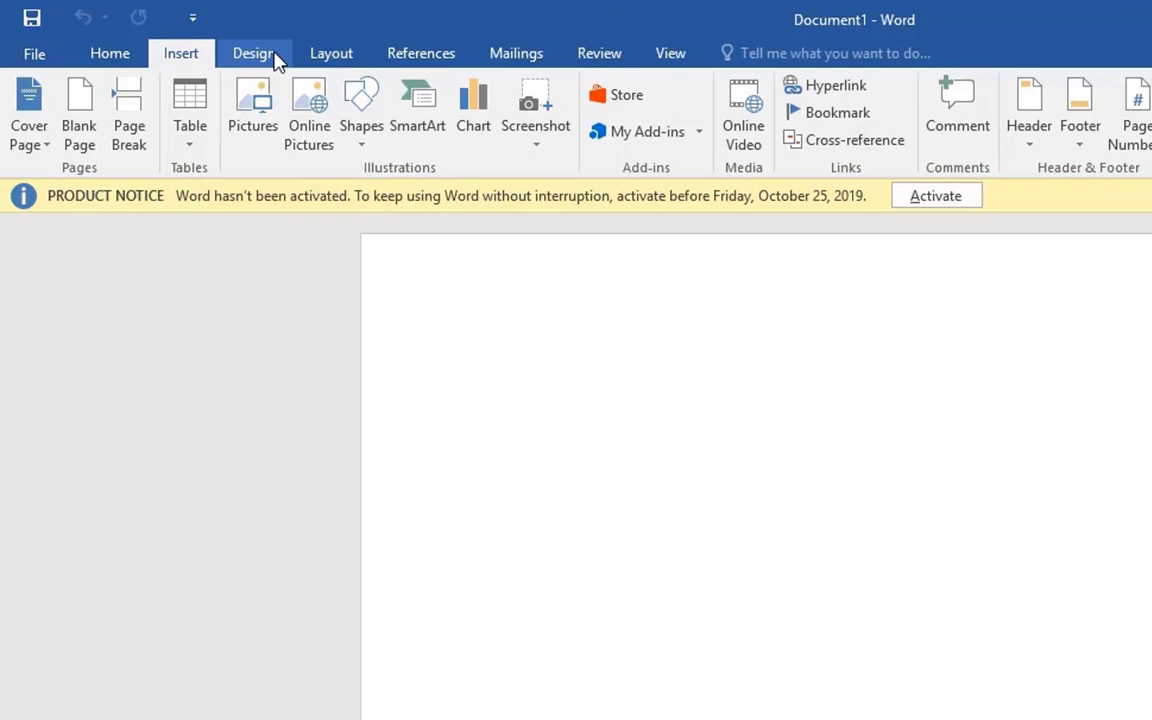
left_click(185, 40)
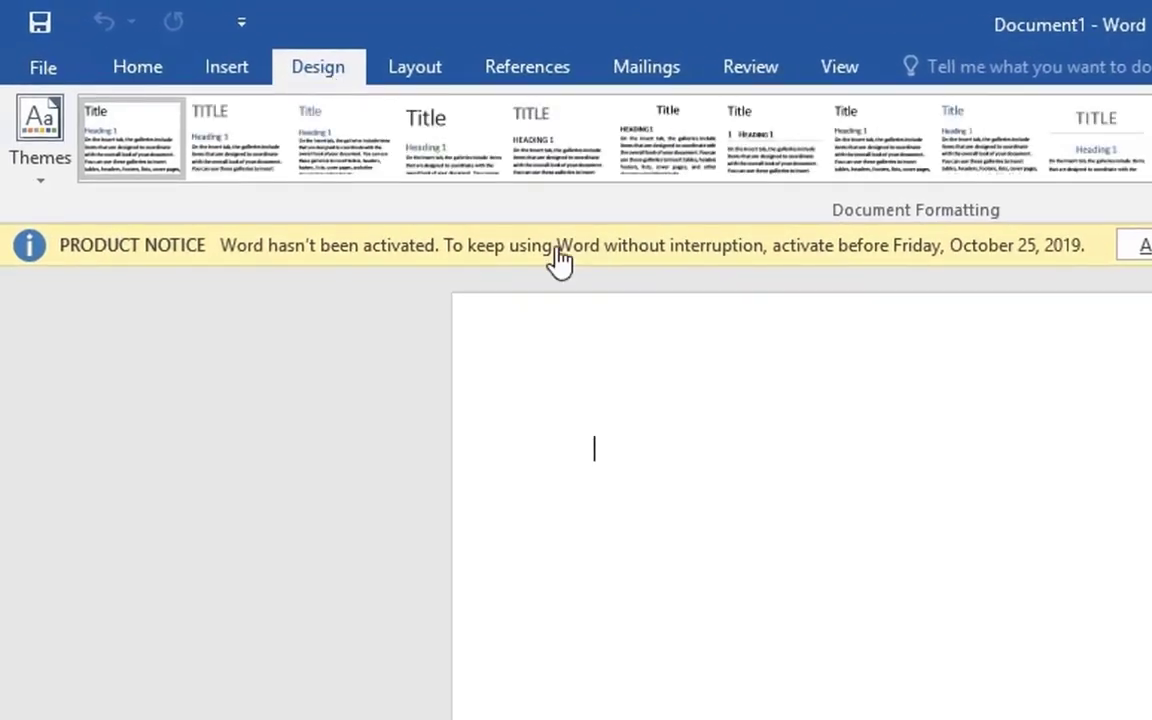
left_click(452, 70)
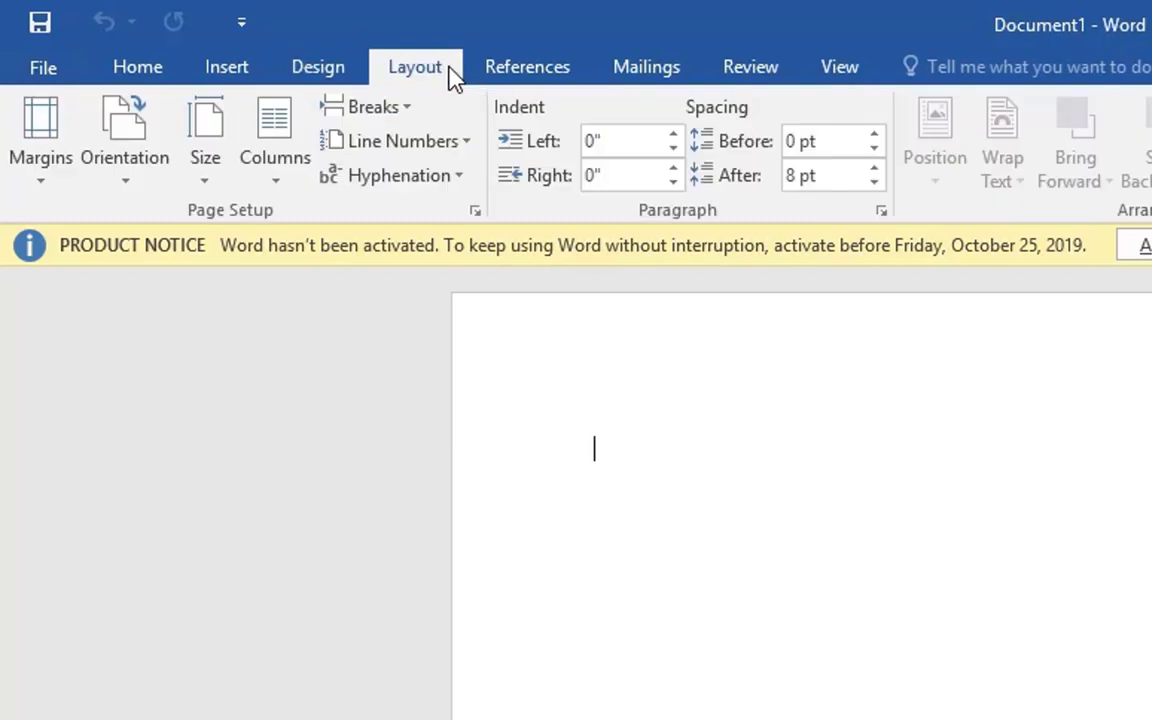
left_click(538, 58)
left_click(672, 78)
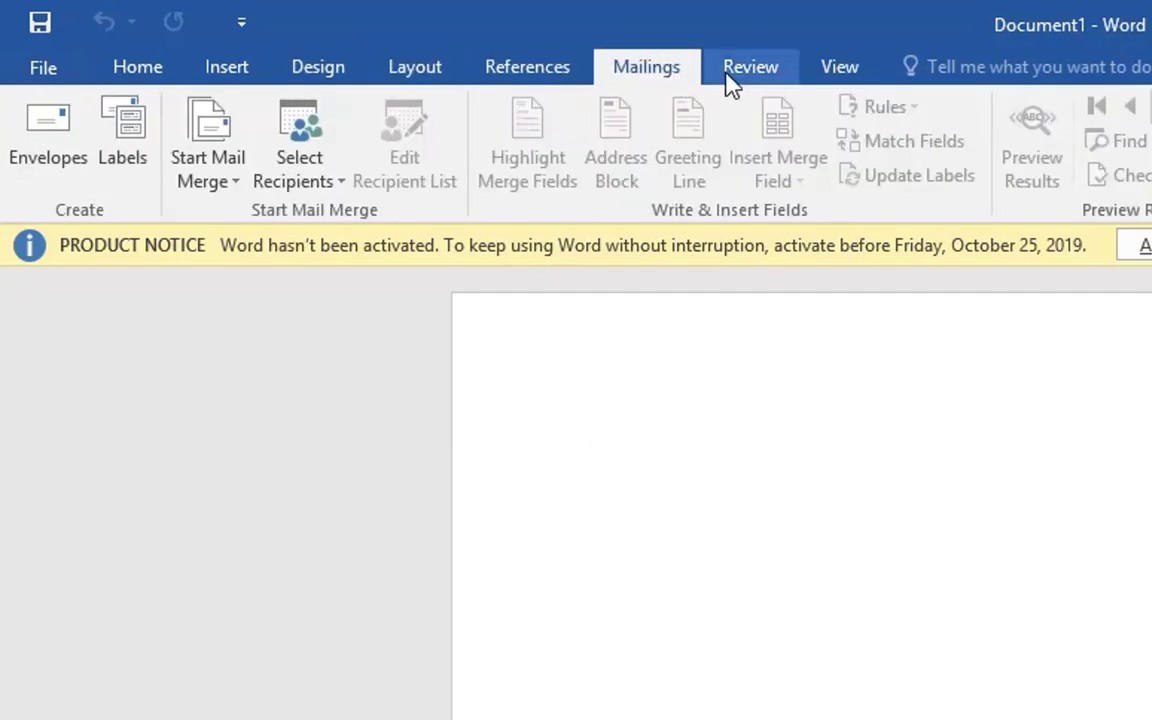
left_click(728, 82)
left_click(867, 68)
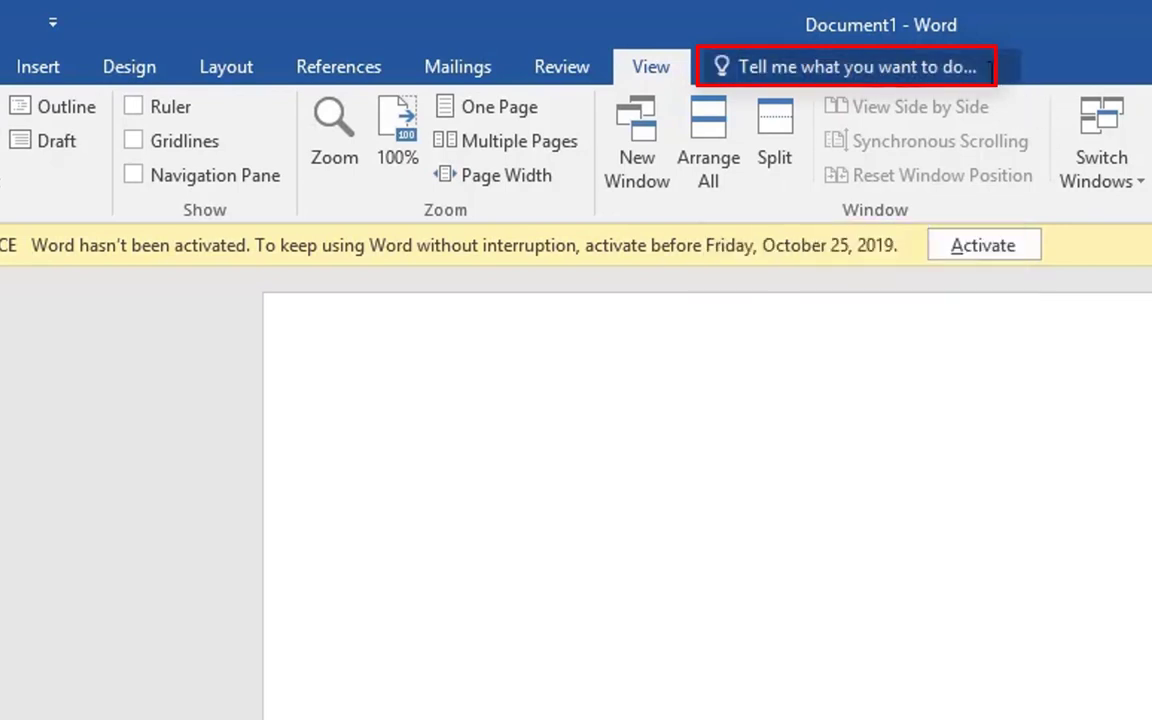
Step: View the Tell Me box's suggested searches, then return to the Home tab
left_click(996, 67)
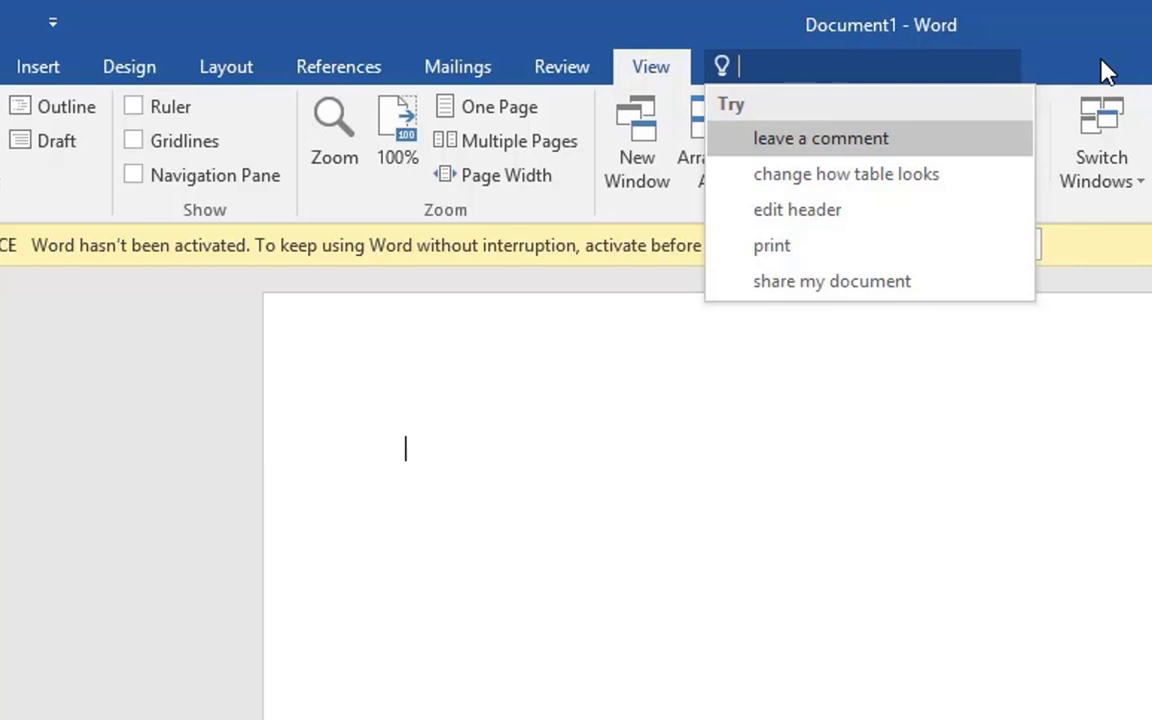
left_click(808, 402)
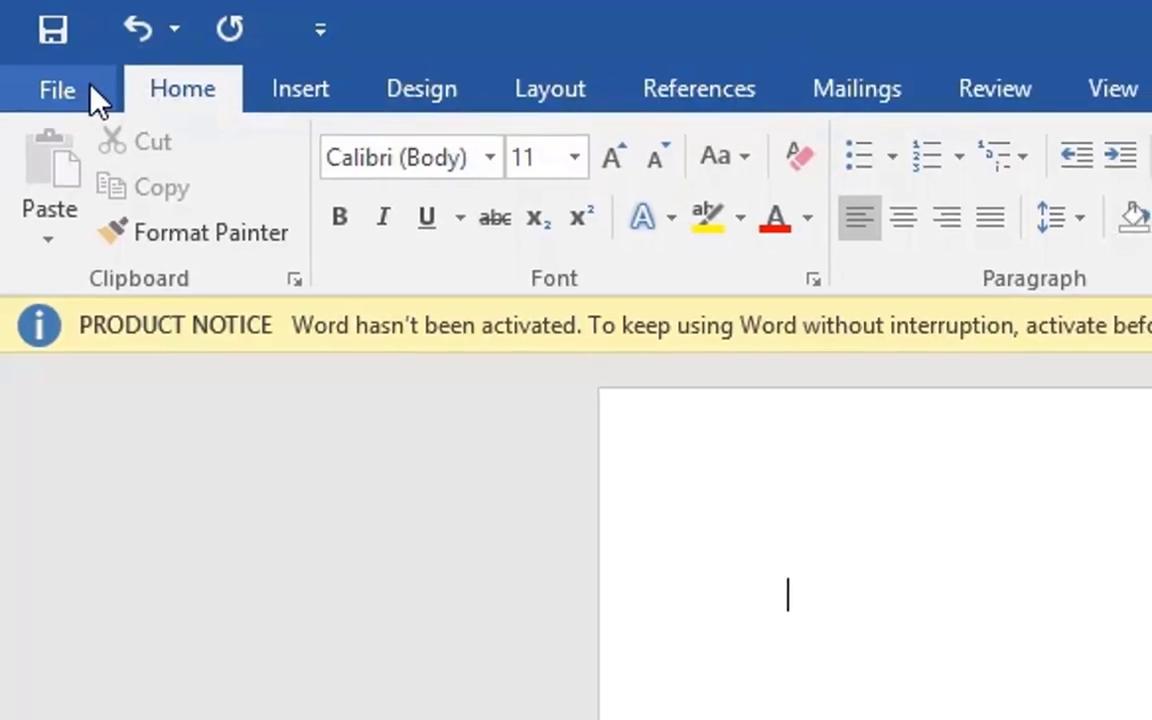
Step: Show the File backstage Info page listing Document1's 1 page and 0 words
left_click(97, 98)
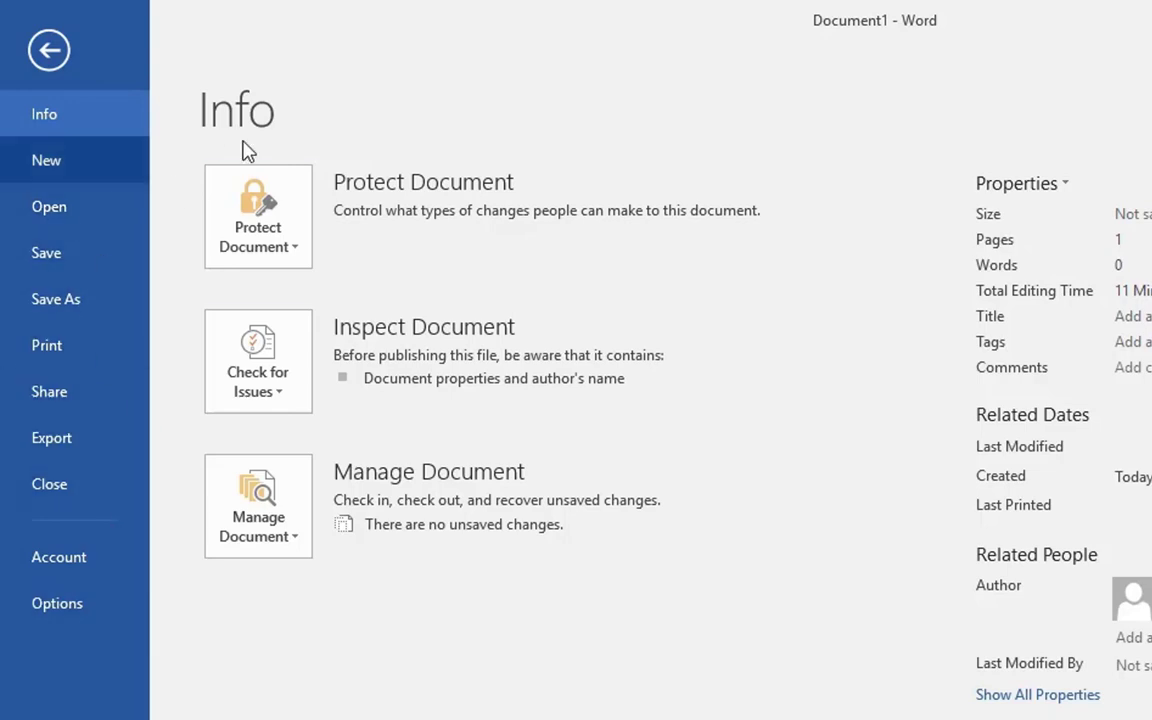
Step: Leave the File backstage and return to the blank Document1 editing window
left_click(49, 52)
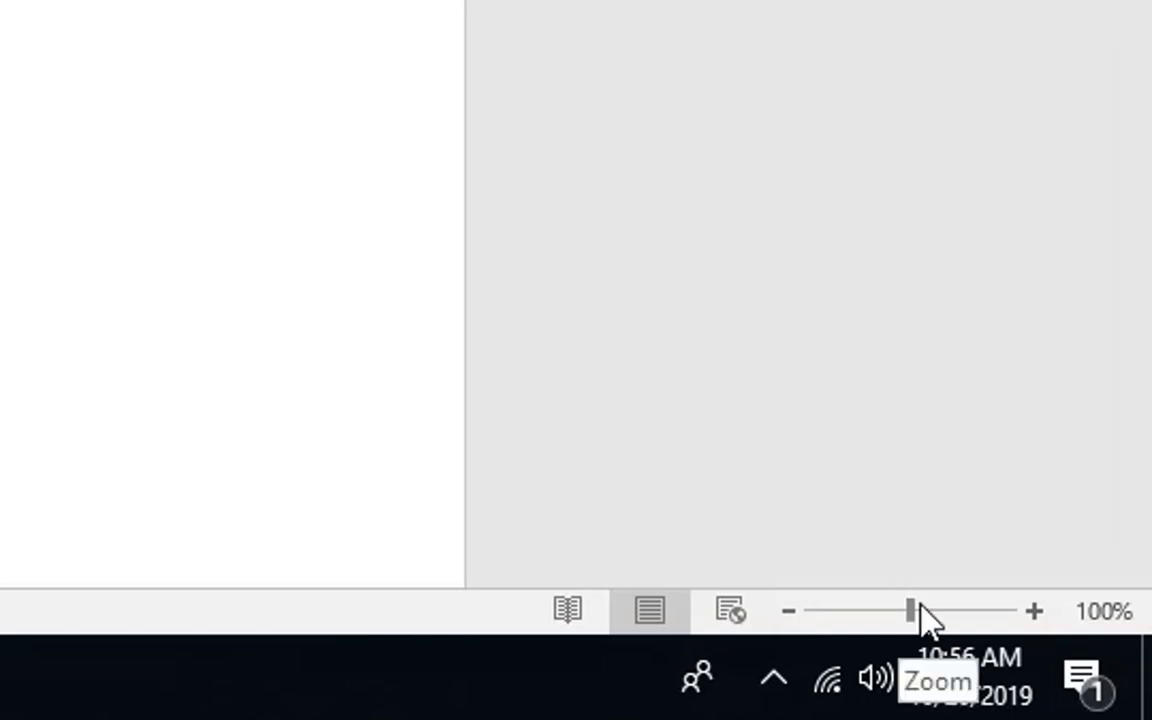
Step: Zoom the page out from 100% through 71% and 66% down to 48% with the status-bar slider
left_click_drag(910, 610, 882, 610)
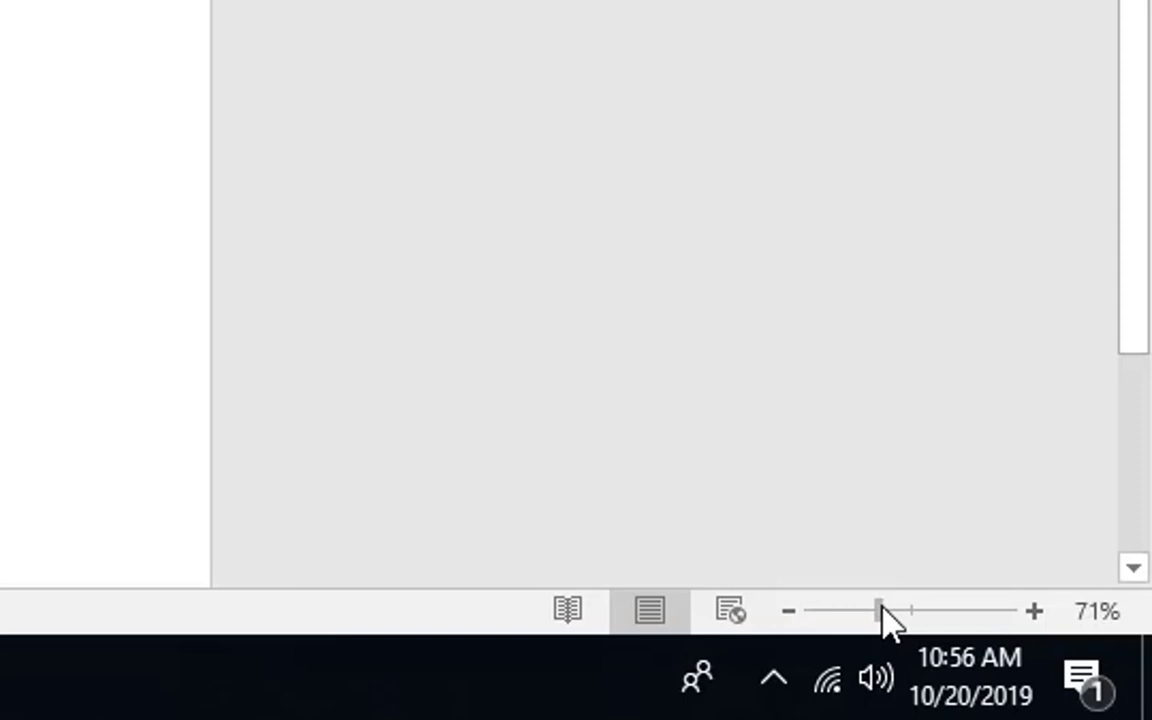
left_click_drag(880, 612, 874, 612)
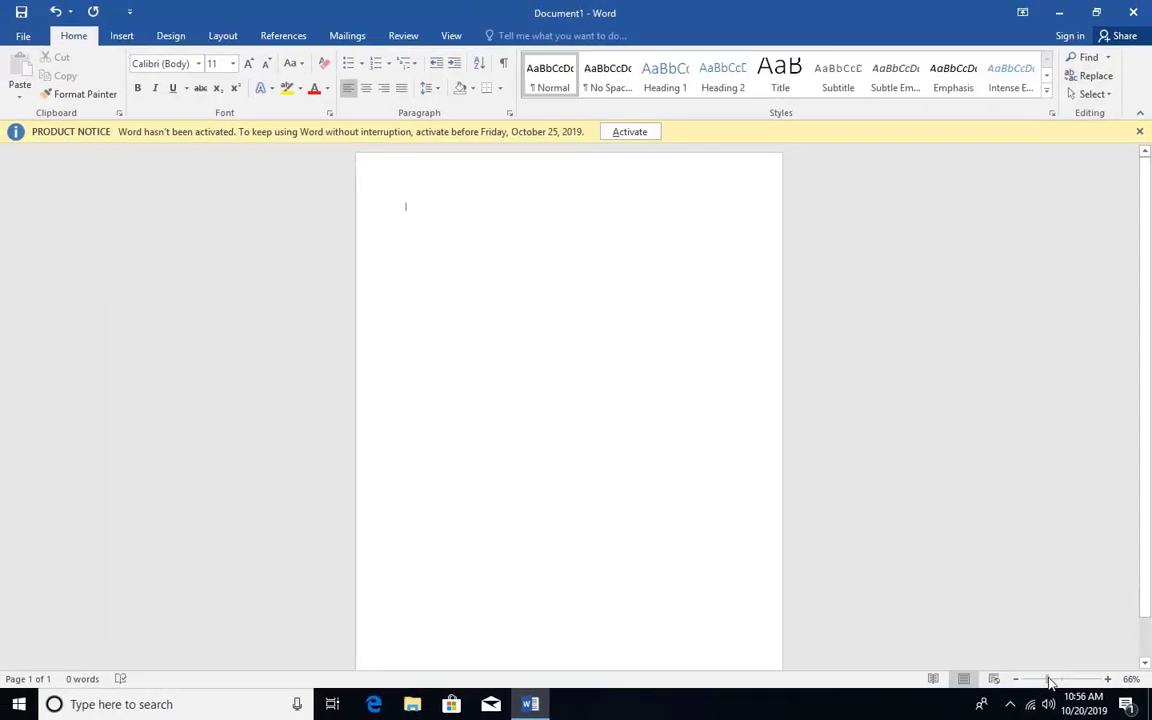
left_click_drag(1049, 681, 1066, 680)
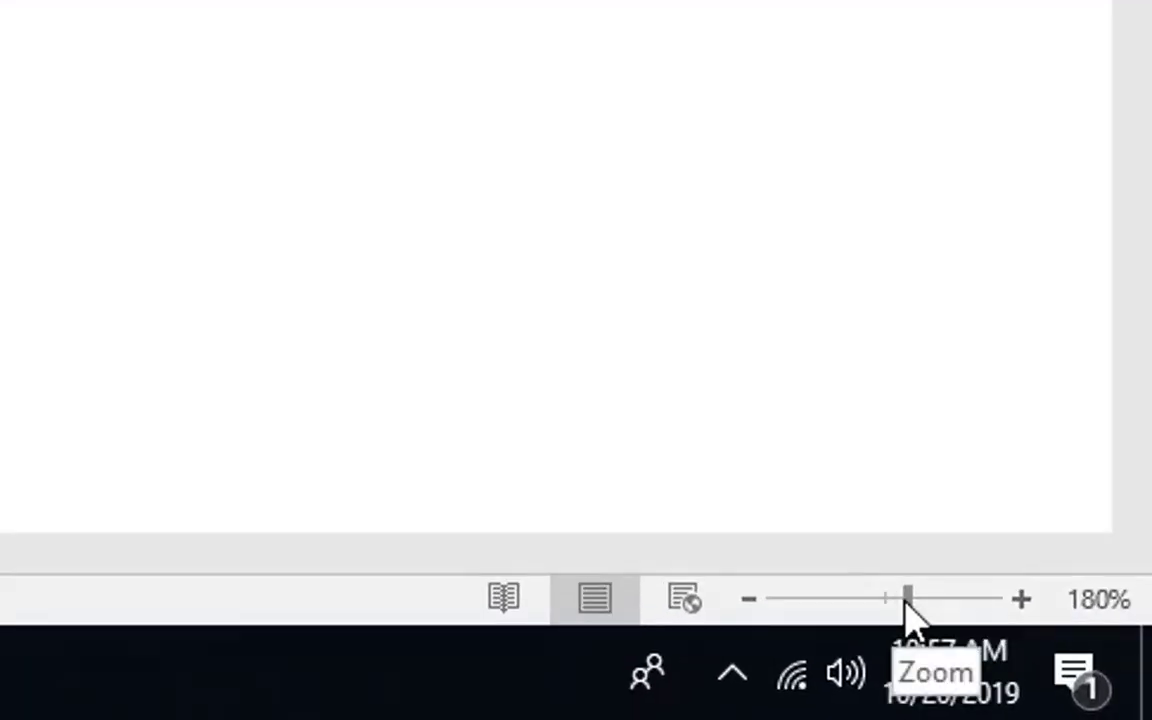
Step: Lower the page zoom from 180% through 148% back to 100%
left_click_drag(906, 604, 900, 604)
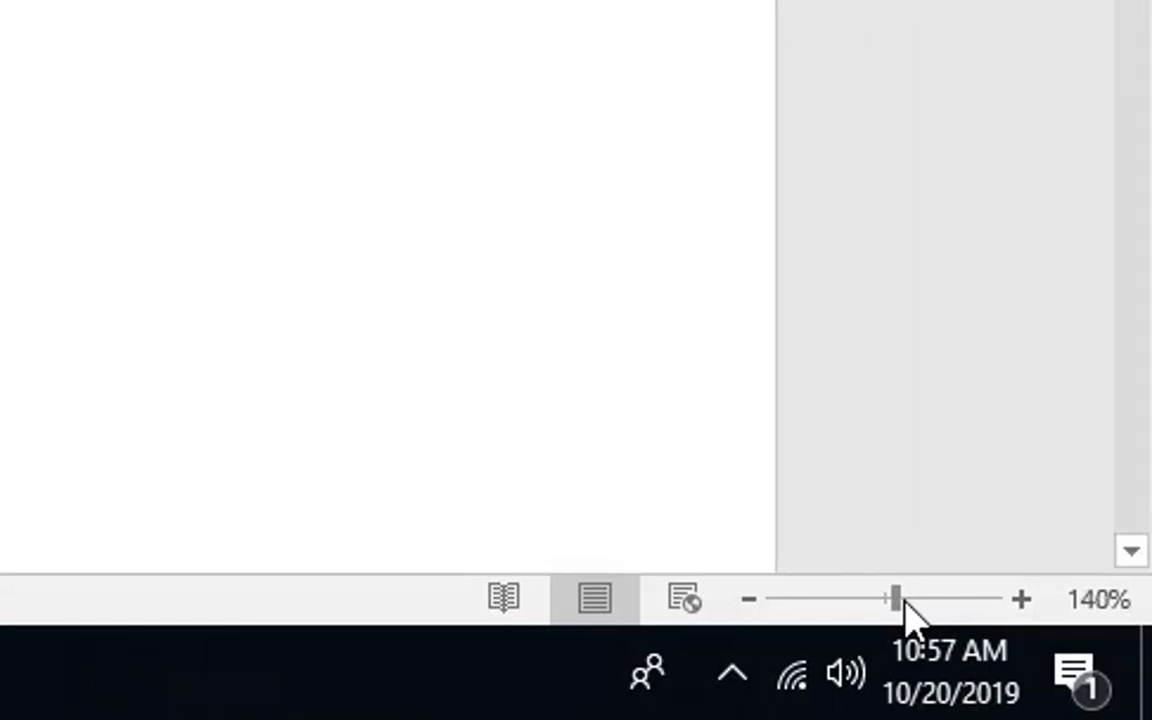
left_click_drag(906, 604, 900, 604)
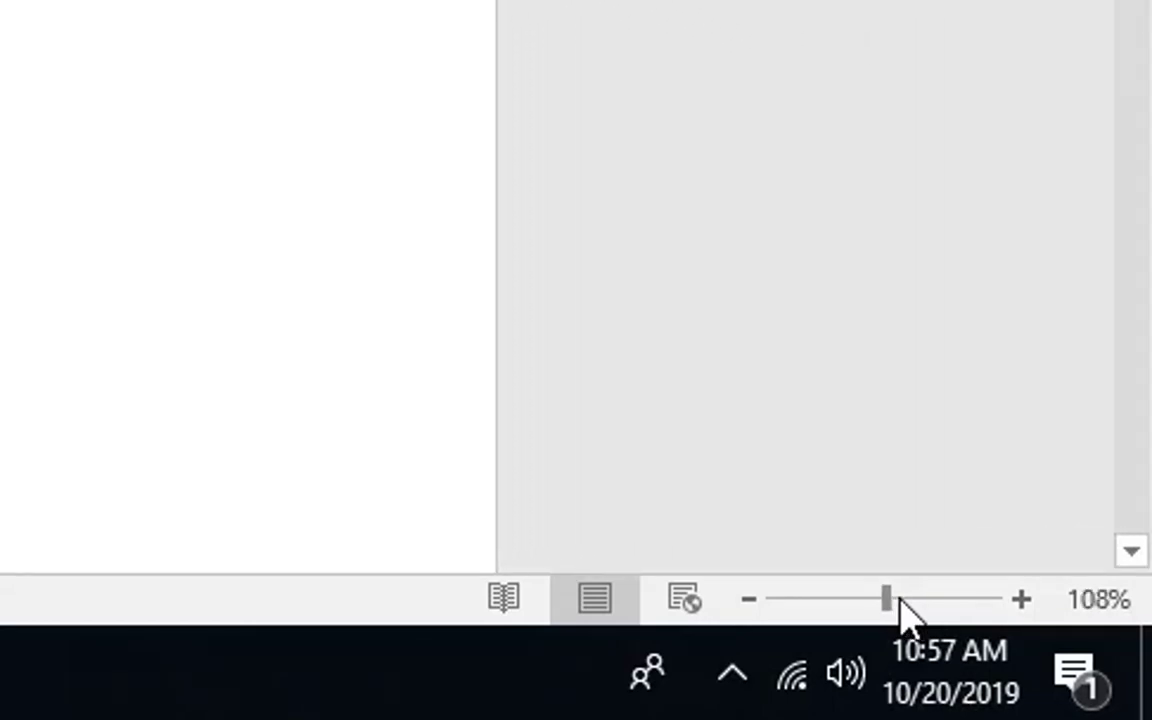